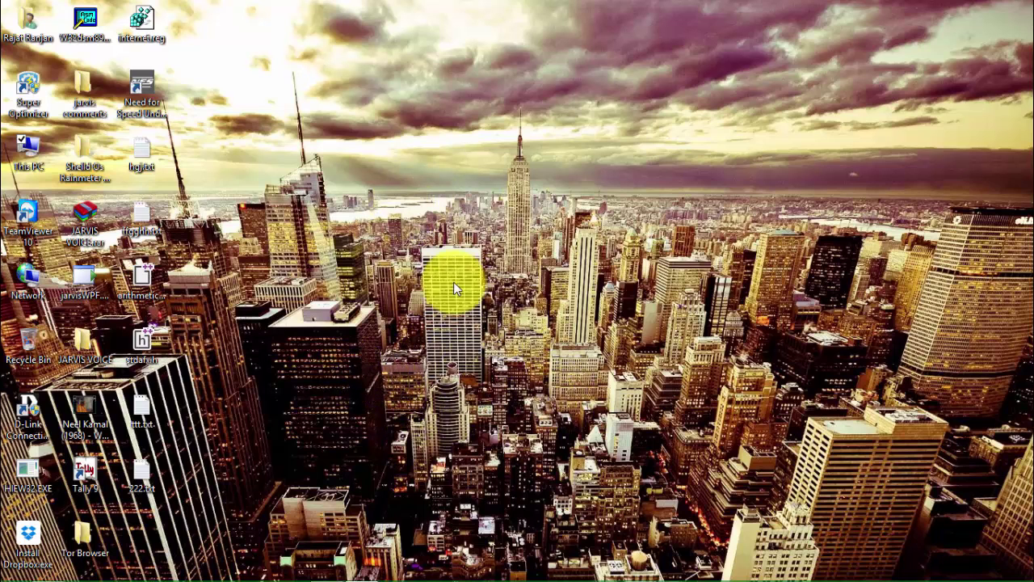
{"action": "left_click", "coordinate": [143, 217]}
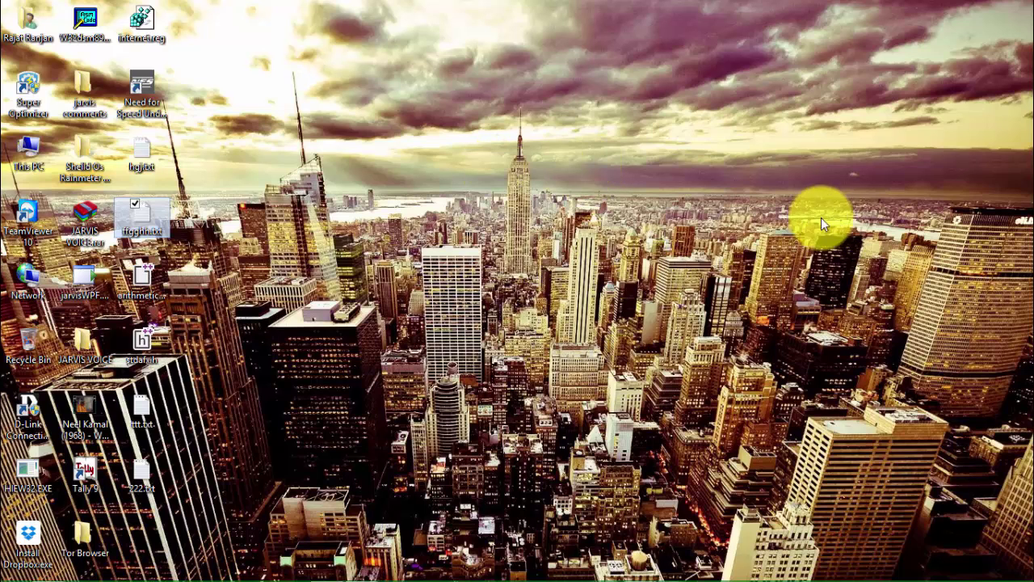
{"action": "left_click", "coordinate": [441, 153]}
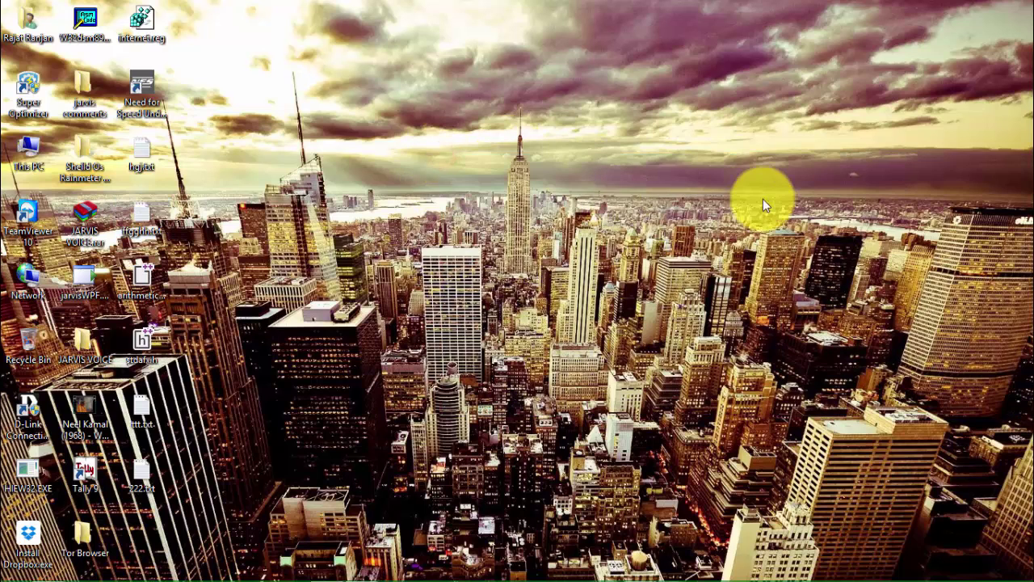
{"action": "left_click", "coordinate": [144, 216]}
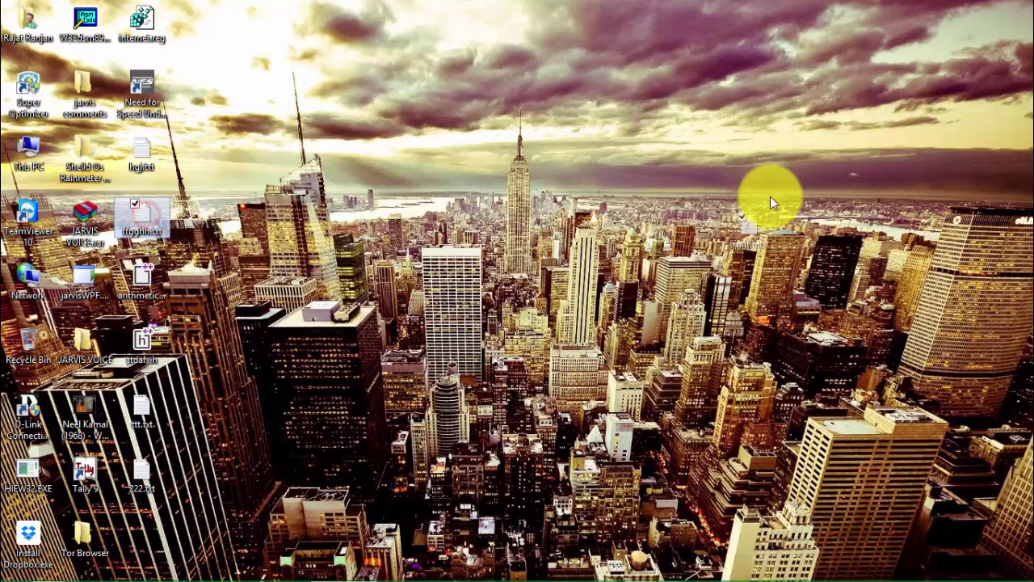
{"action": "left_click_drag", "start_coordinate": [786, 175], "coordinate": [841, 134]}
{"action": "left_click", "coordinate": [510, 352]}
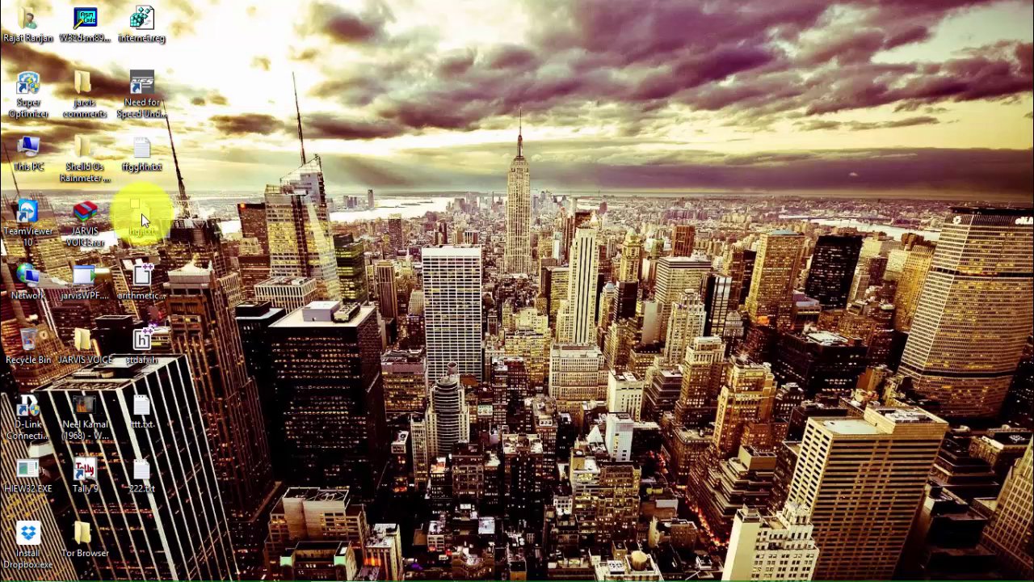
{"action": "mouse_move", "coordinate": [291, 148]}
{"action": "left_mouse_down"}
{"action": "mouse_move", "coordinate": [287, 160]}
{"action": "mouse_move", "coordinate": [293, 142]}
{"action": "left_mouse_up"}
{"action": "left_click", "coordinate": [273, 249]}
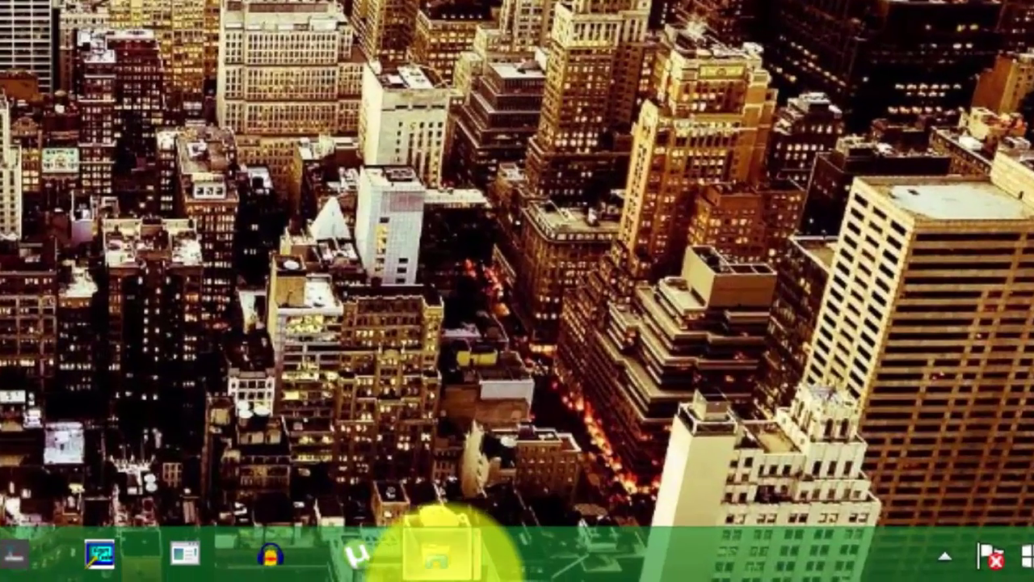
- Bring up the StegoMagic folder located in STEGO on Local Disk (F:)
{"action": "mouse_move", "coordinate": [659, 577]}
{"action": "left_click", "coordinate": [522, 421]}
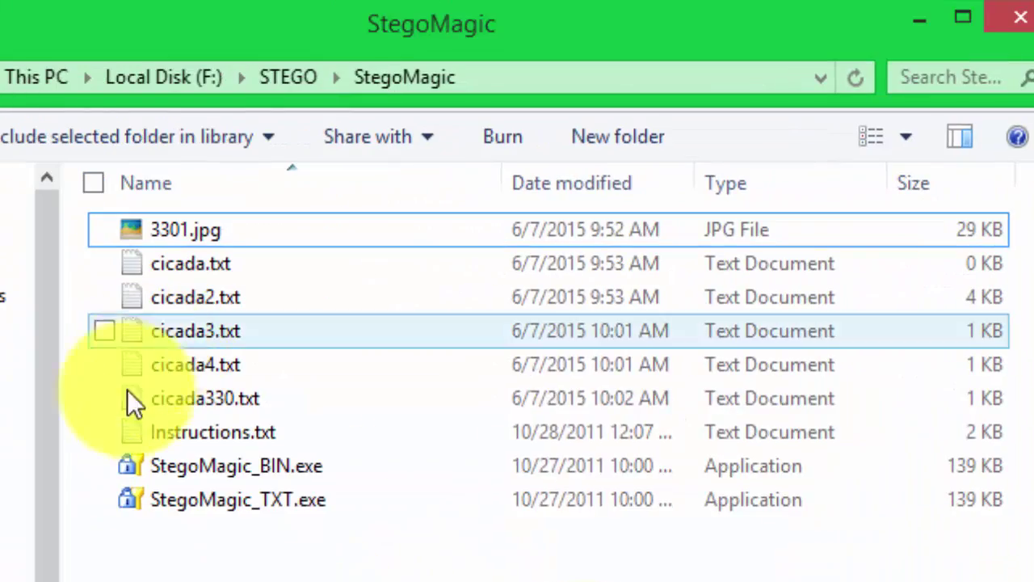
{"action": "left_click_drag", "start_coordinate": [263, 574], "coordinate": [324, 577]}
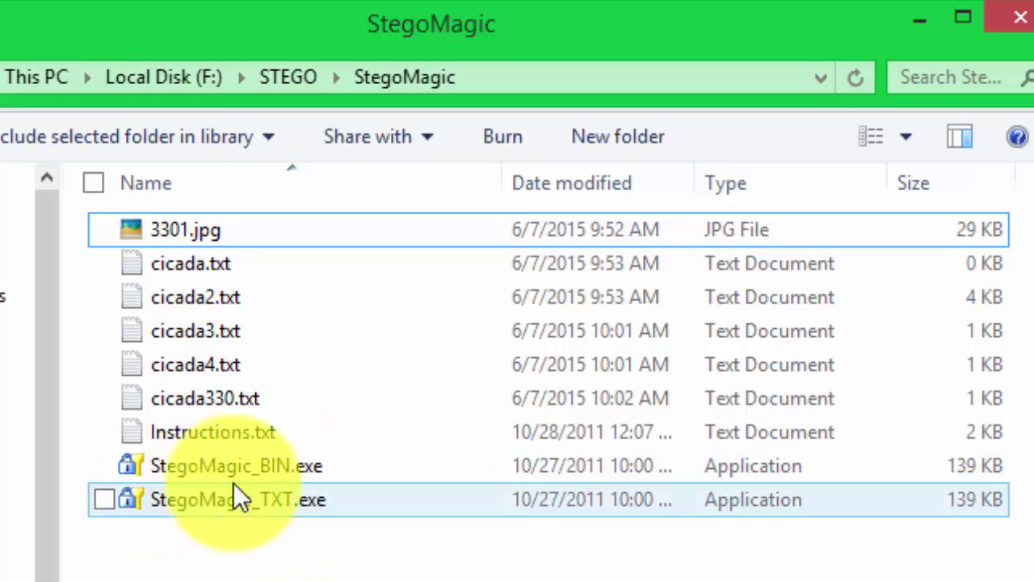
{"action": "left_click", "coordinate": [919, 18]}
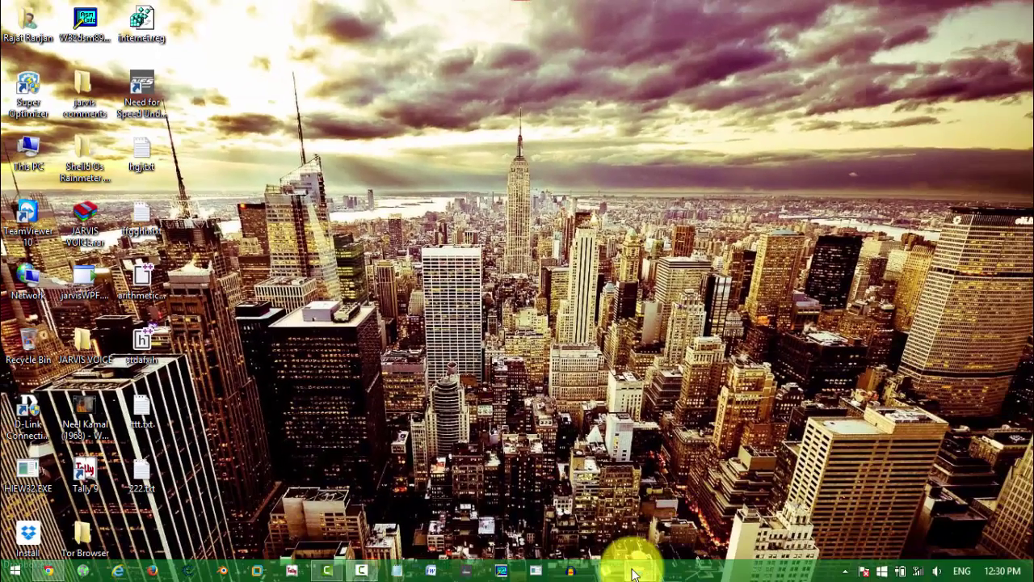
{"action": "left_click", "coordinate": [635, 574]}
{"action": "left_click", "coordinate": [676, 526]}
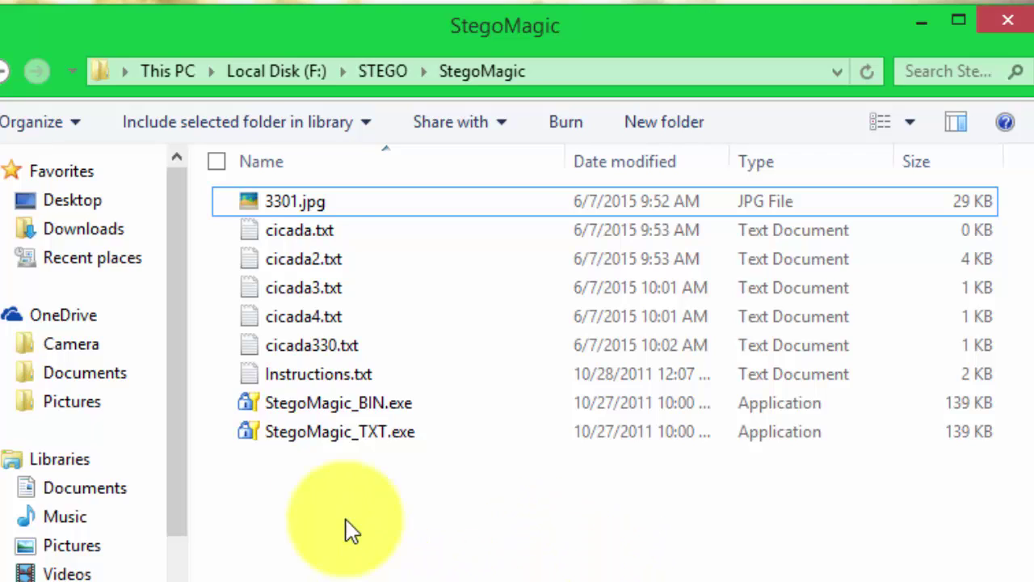
- Open the 3301.jpg image in the StegoMagic folder to view it, then clear the file selection
{"action": "left_click", "coordinate": [279, 204]}
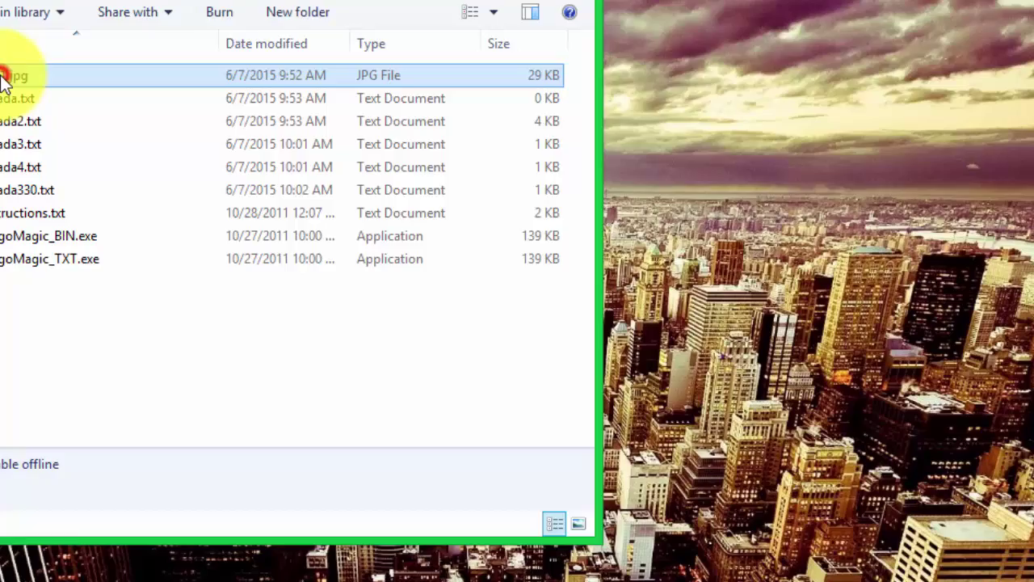
{"action": "double_click", "coordinate": [5, 79]}
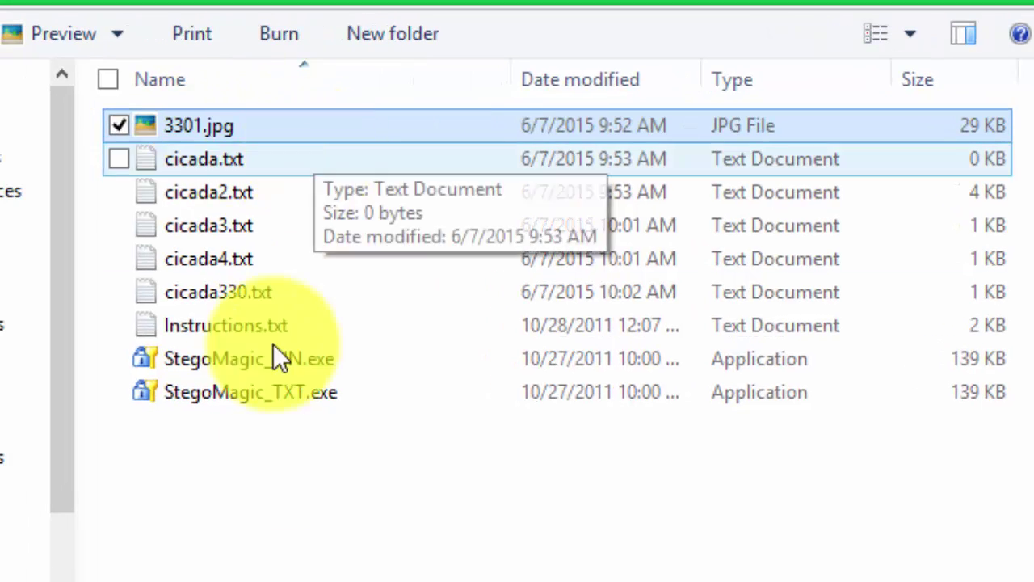
{"action": "left_click", "coordinate": [307, 529]}
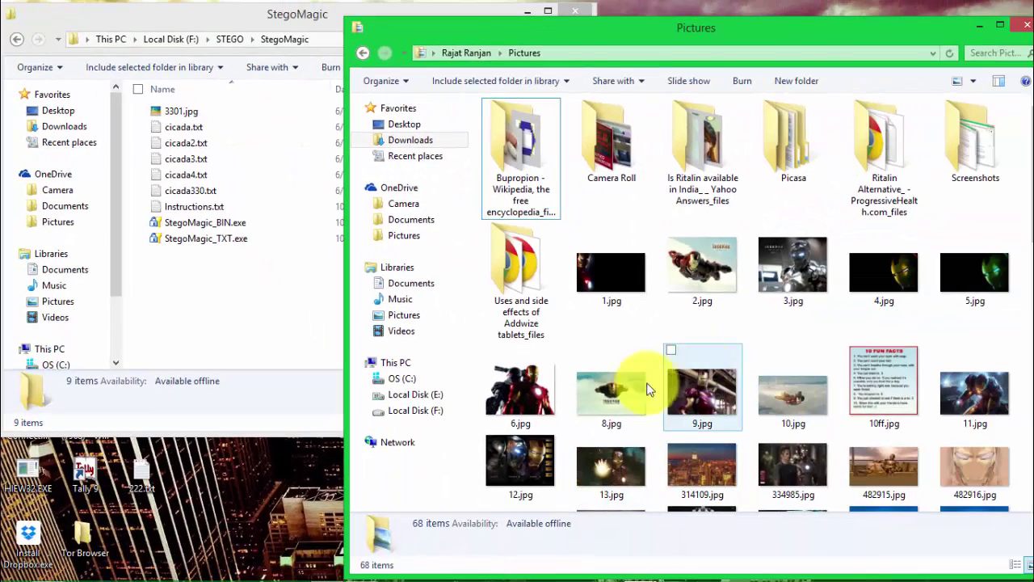
- Preview the Iron Man image 12.jpg in the Pictures folder and copy it into the StegoMagic folder
{"action": "scroll", "coordinate": [1026, 208], "scroll_direction": "down", "scroll_amount": 1}
{"action": "scroll", "coordinate": [1027, 212], "scroll_direction": "down", "scroll_amount": 2}
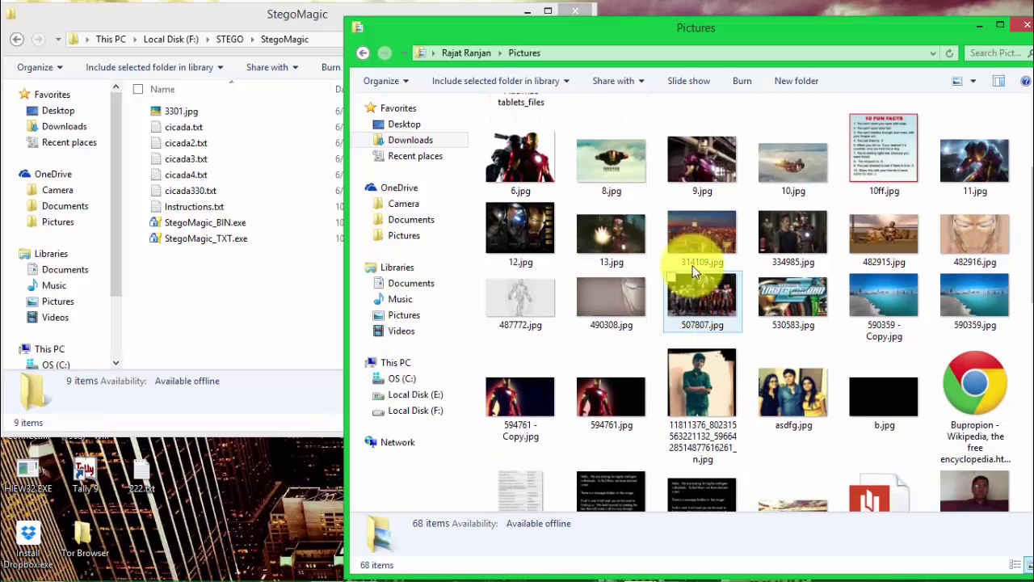
{"action": "double_click", "coordinate": [530, 233]}
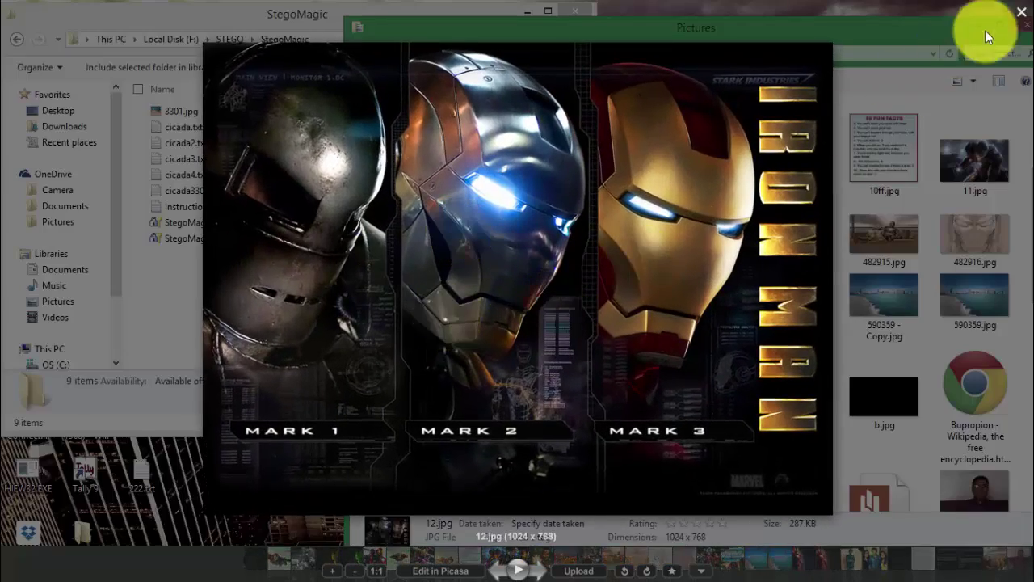
{"action": "left_click", "coordinate": [1020, 12]}
{"action": "left_click", "coordinate": [517, 225]}
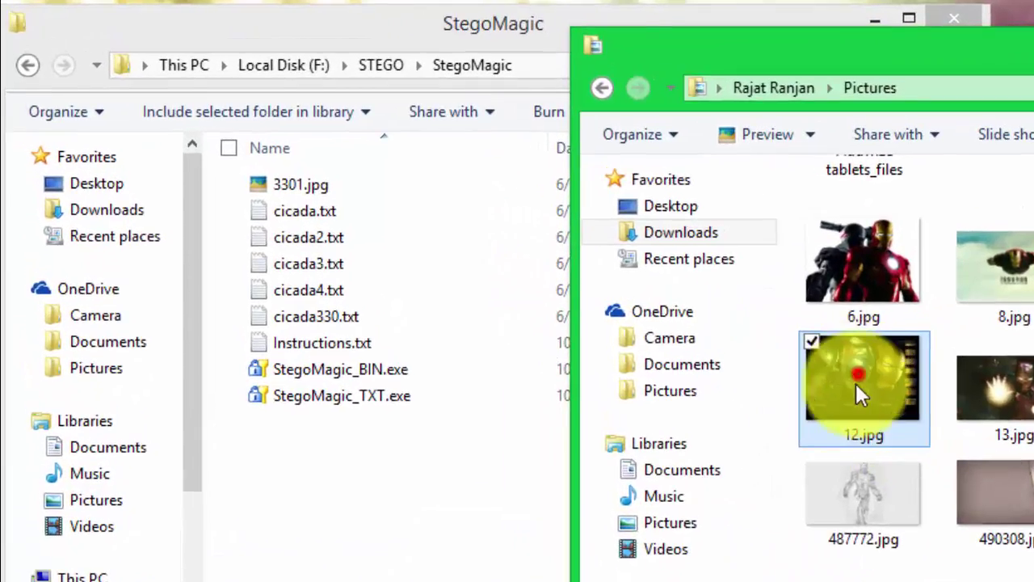
{"action": "left_click_drag", "start_coordinate": [855, 383], "coordinate": [374, 512]}
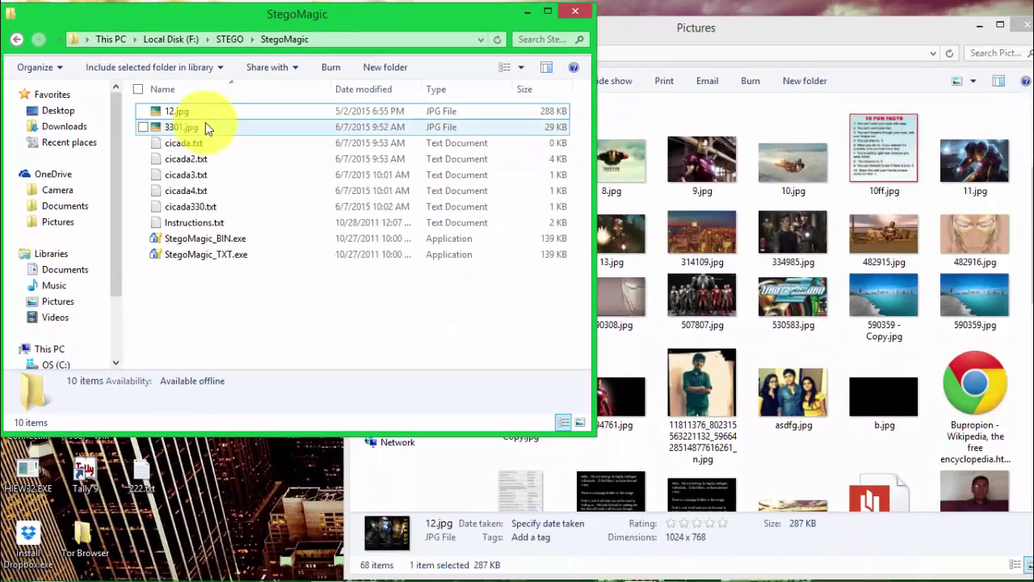
- Switch to Notepad and write HACK JACK in a blank document as the message to hide
{"action": "mouse_move", "coordinate": [450, 570]}
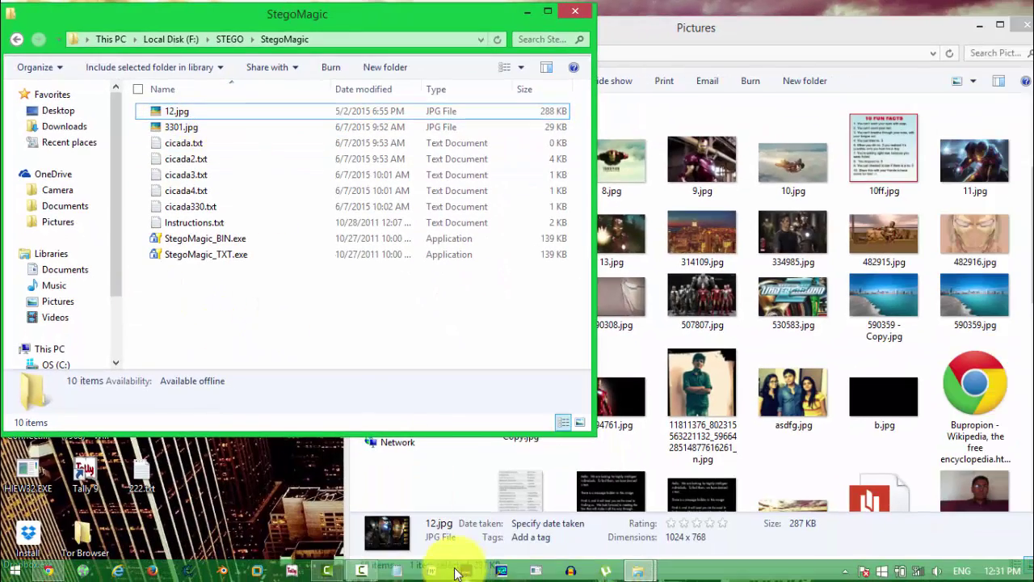
{"action": "left_click", "coordinate": [402, 571]}
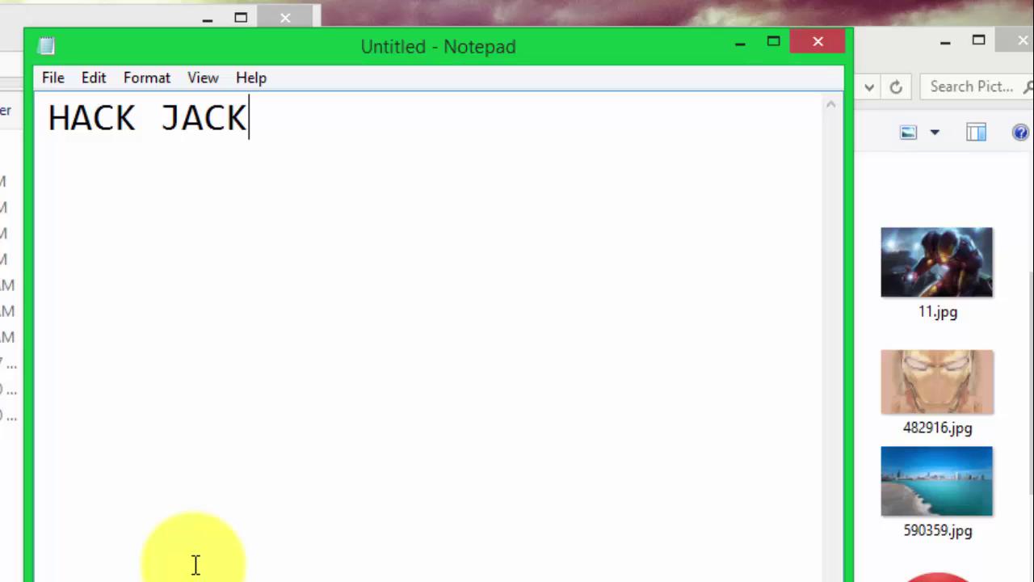
- Save the Notepad text as 12t.txt in the StegoMagic folder under STEGO on Local Disk (F:)
{"action": "key", "text": "ctrl+s"}
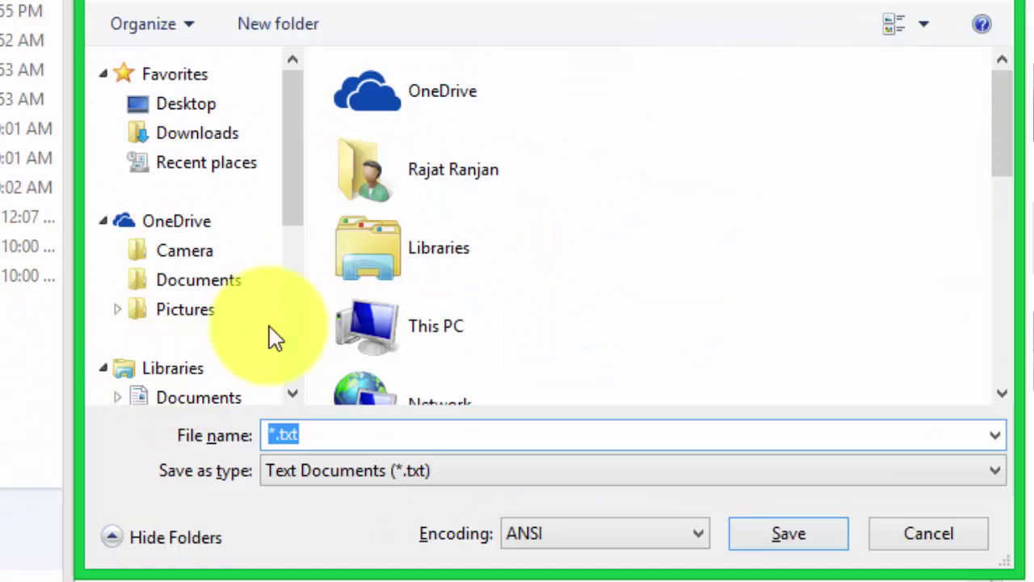
{"action": "left_click", "coordinate": [295, 203]}
{"action": "left_click", "coordinate": [215, 298]}
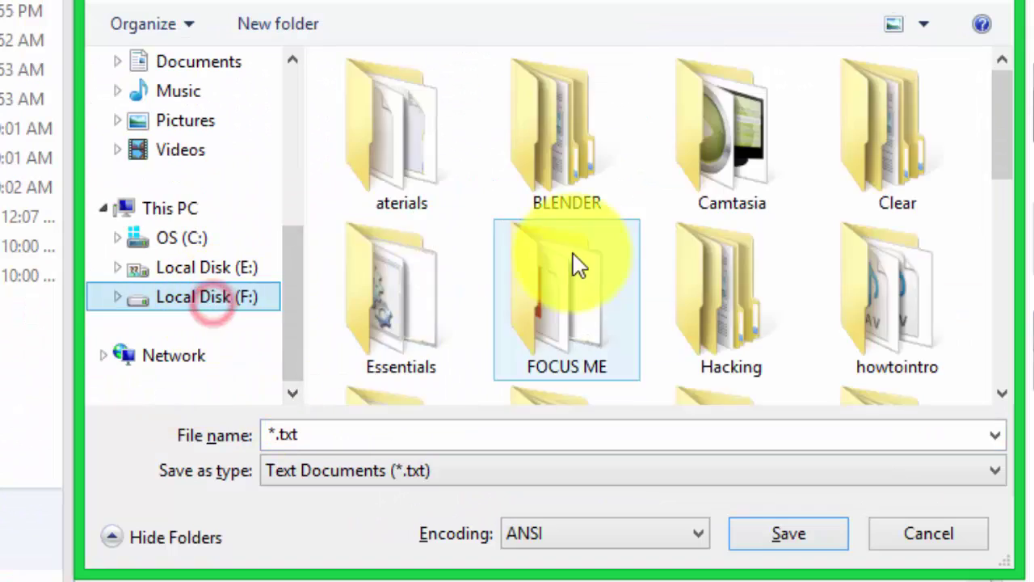
{"action": "left_click_drag", "start_coordinate": [1001, 143], "coordinate": [1010, 293]}
{"action": "double_click", "coordinate": [854, 162]}
{"action": "left_click", "coordinate": [393, 111]}
{"action": "double_click", "coordinate": [393, 111]}
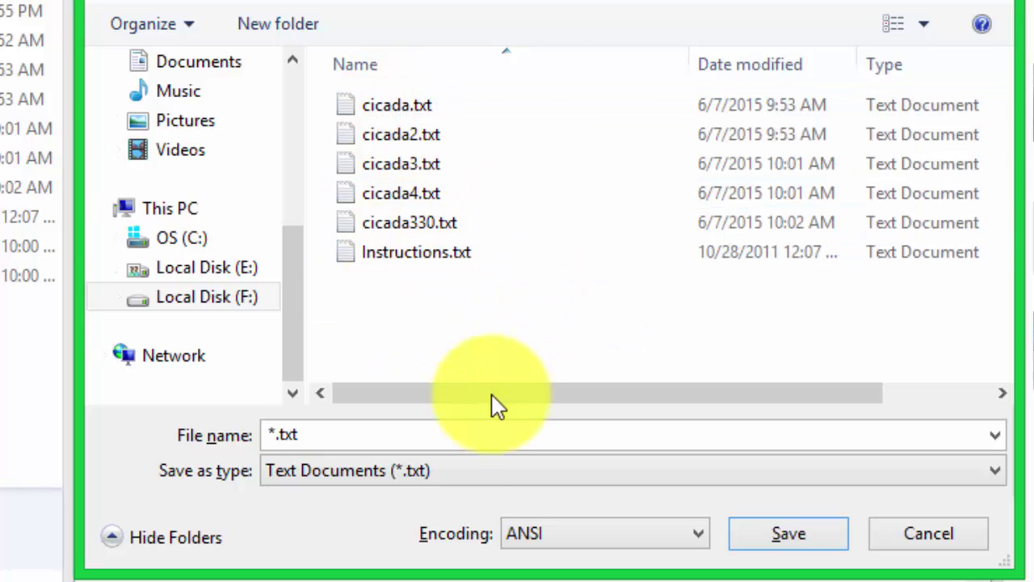
{"action": "left_click", "coordinate": [367, 435]}
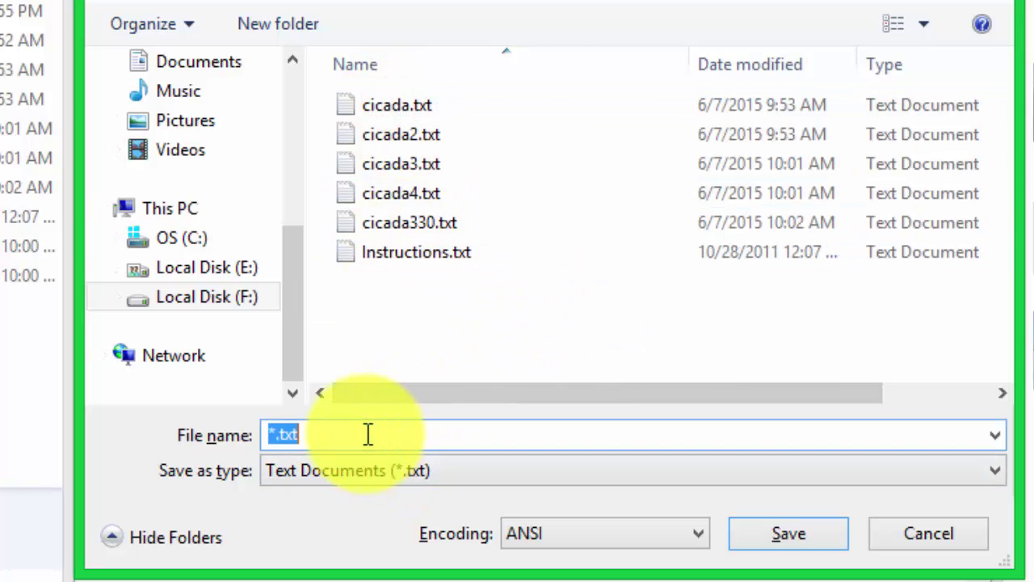
{"action": "type", "text": "12t"}
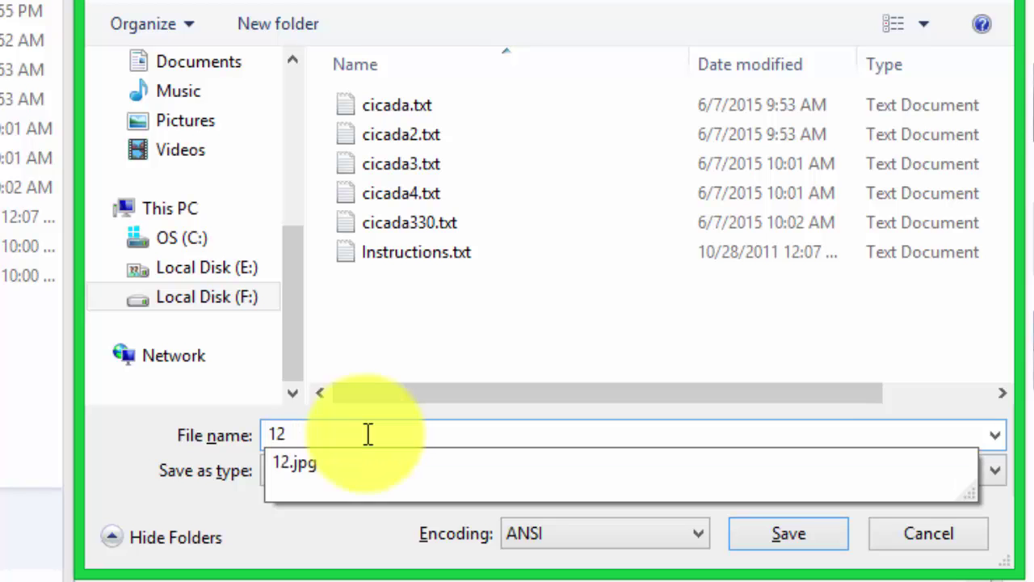
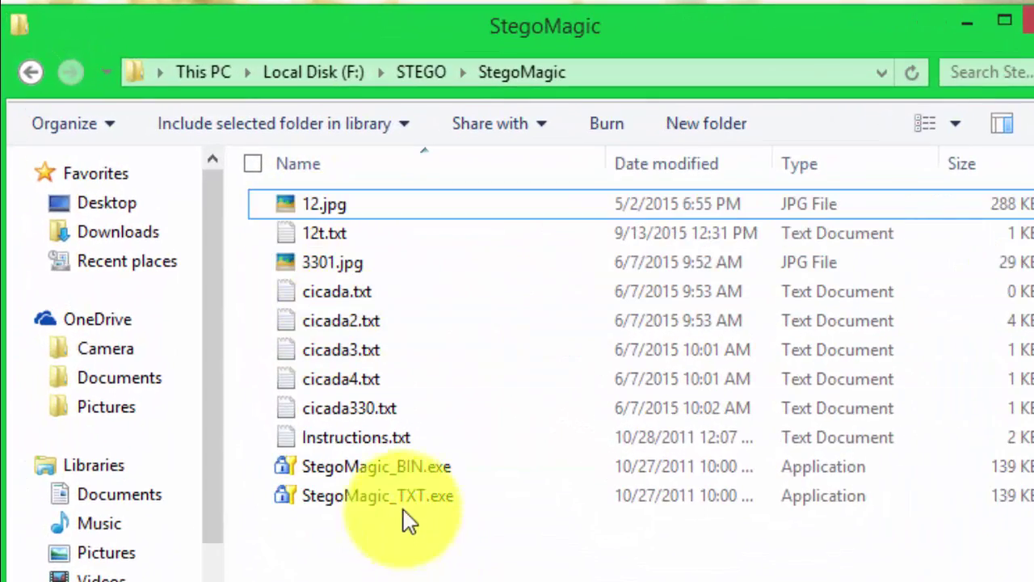
- Run StegoMagic_TXT.exe despite the SmartScreen warning and choose option 1 for embedding a secret message
{"action": "double_click", "coordinate": [396, 496]}
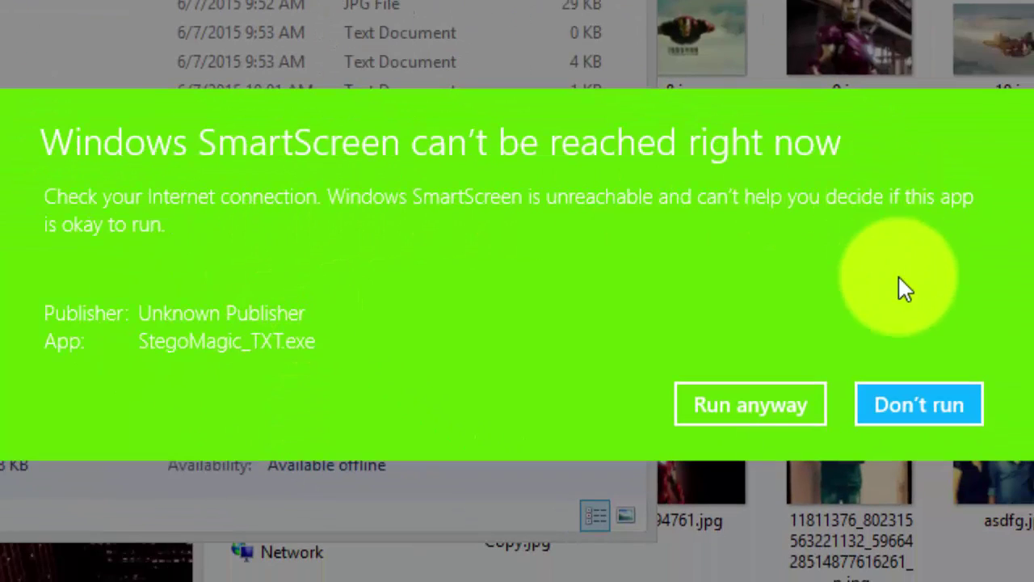
{"action": "left_click", "coordinate": [759, 404]}
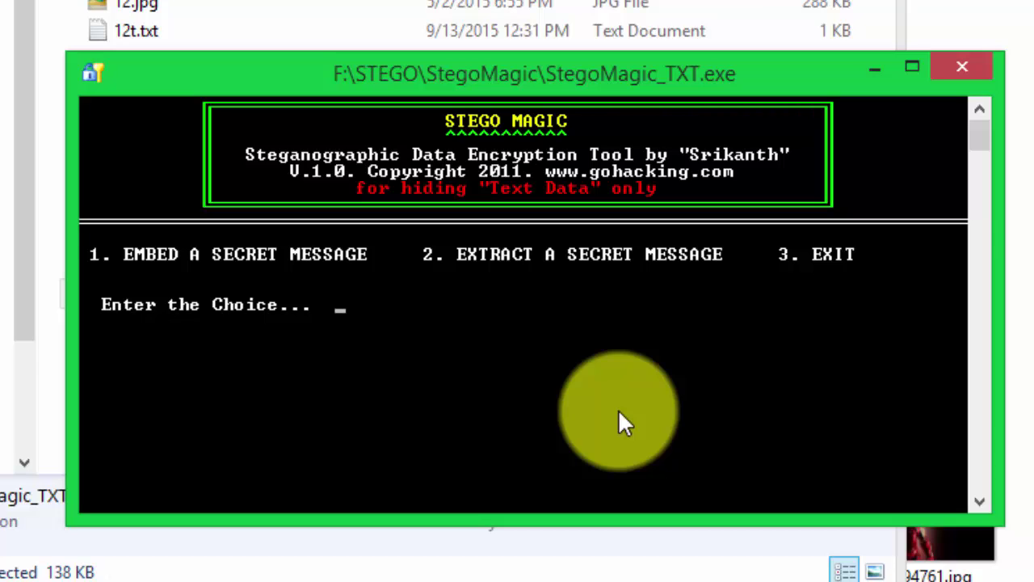
{"action": "type", "text": "1"}
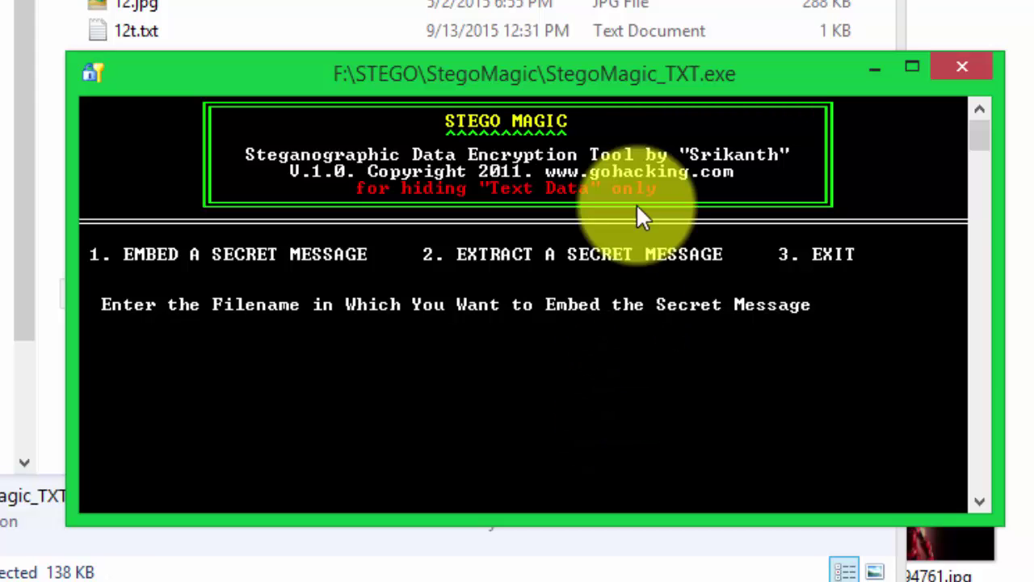
- Embed the secret message file 12t.txt into the image 12.jpg and return to the tool's choices
{"action": "left_click_drag", "start_coordinate": [761, 78], "coordinate": [736, 164]}
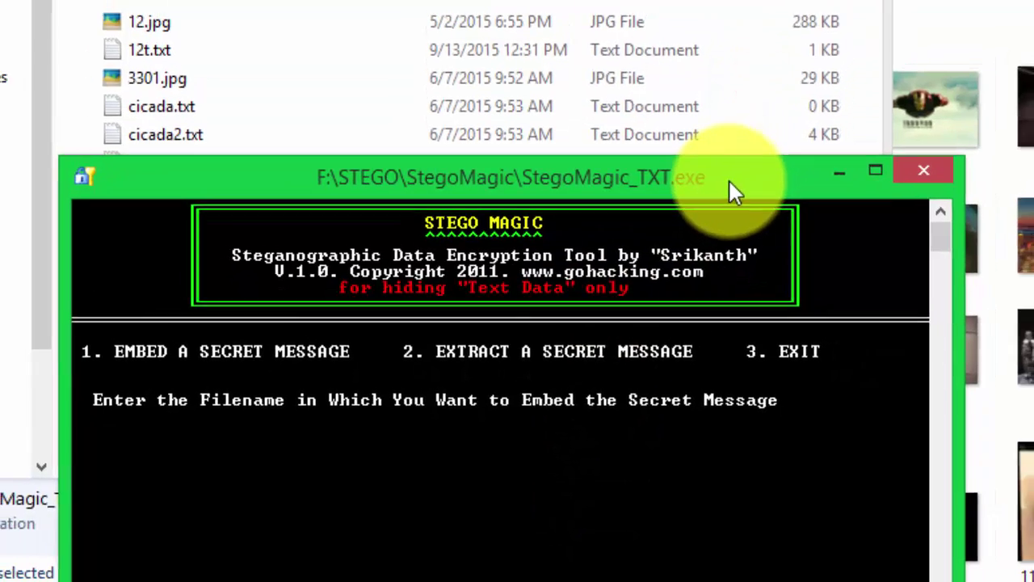
{"action": "type", "text": "12.jpg"}
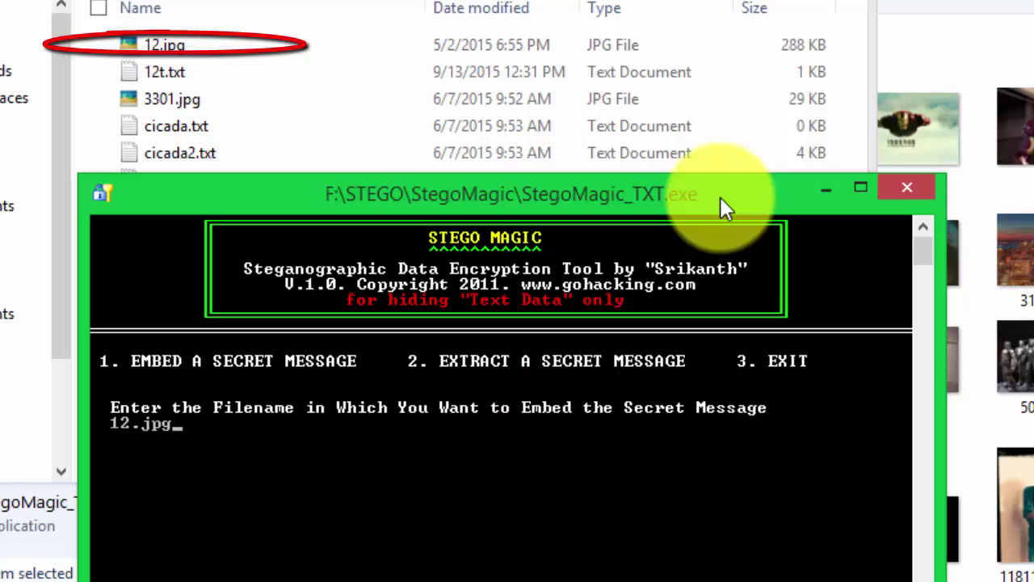
{"action": "key", "text": "Return"}
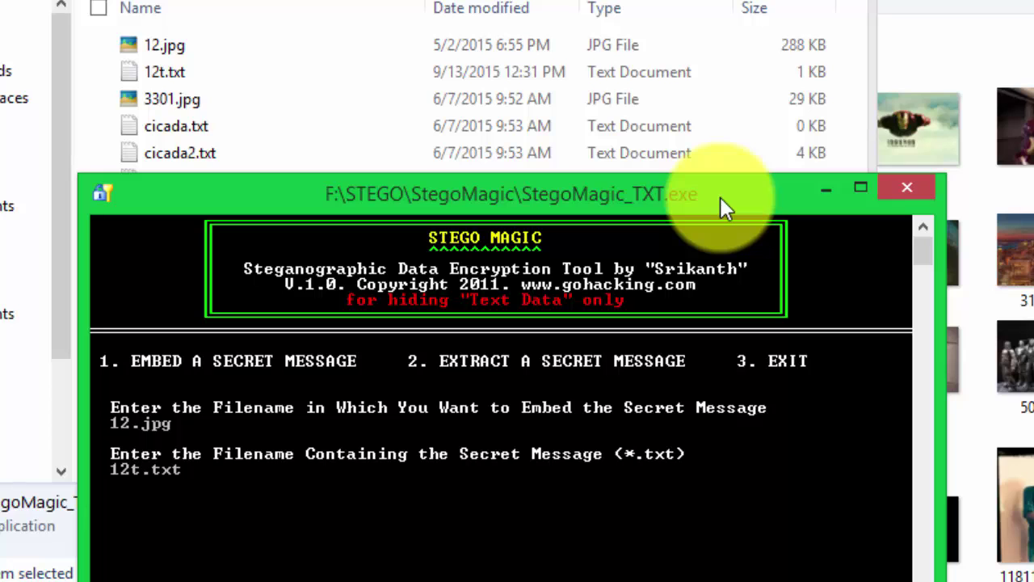
{"action": "key", "text": "Return"}
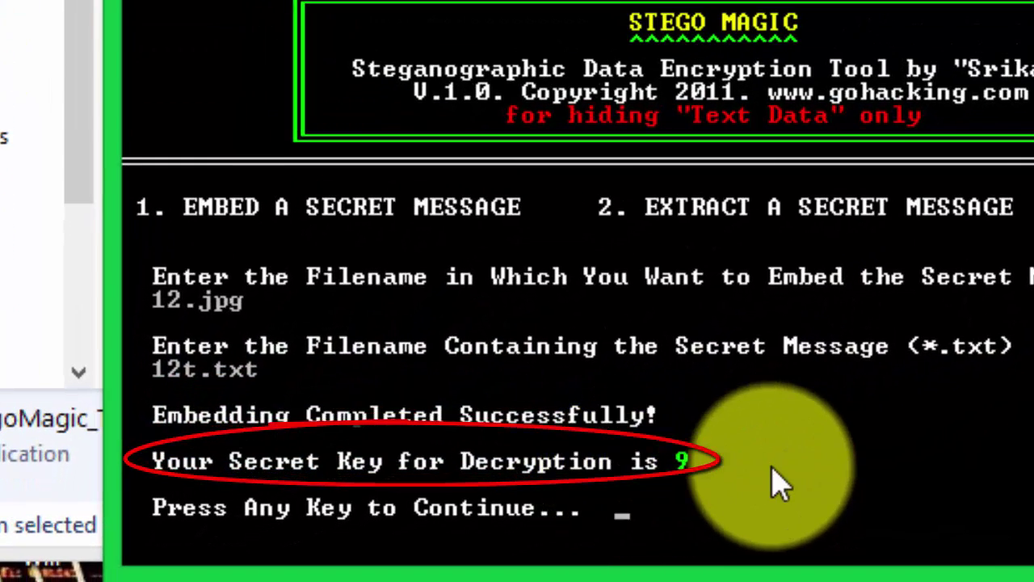
{"action": "key", "text": "Return"}
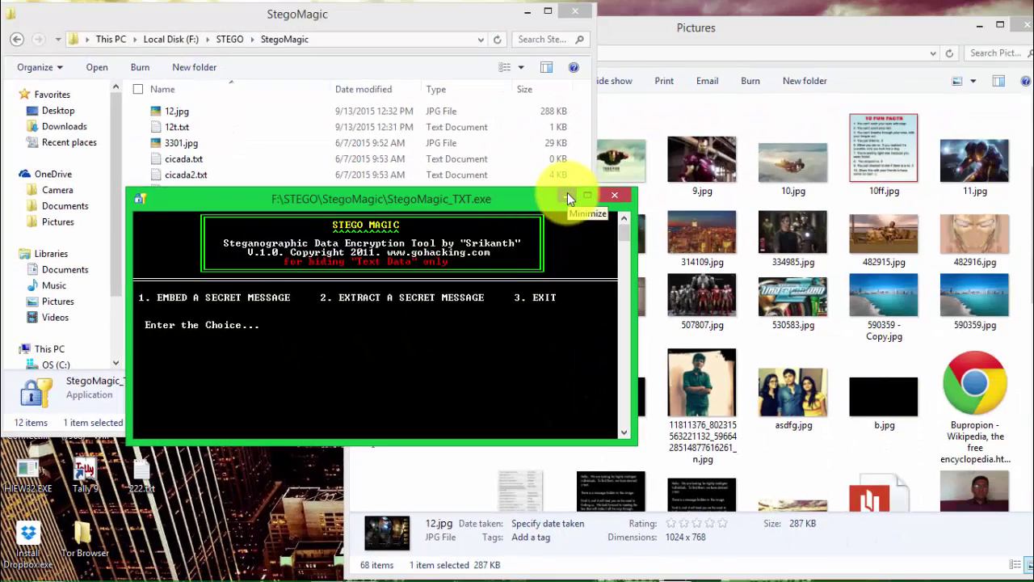
- Minimize the StegoMagic tool and open SecretKey.txt from its folder to read the decryption key
{"action": "left_click", "coordinate": [568, 196]}
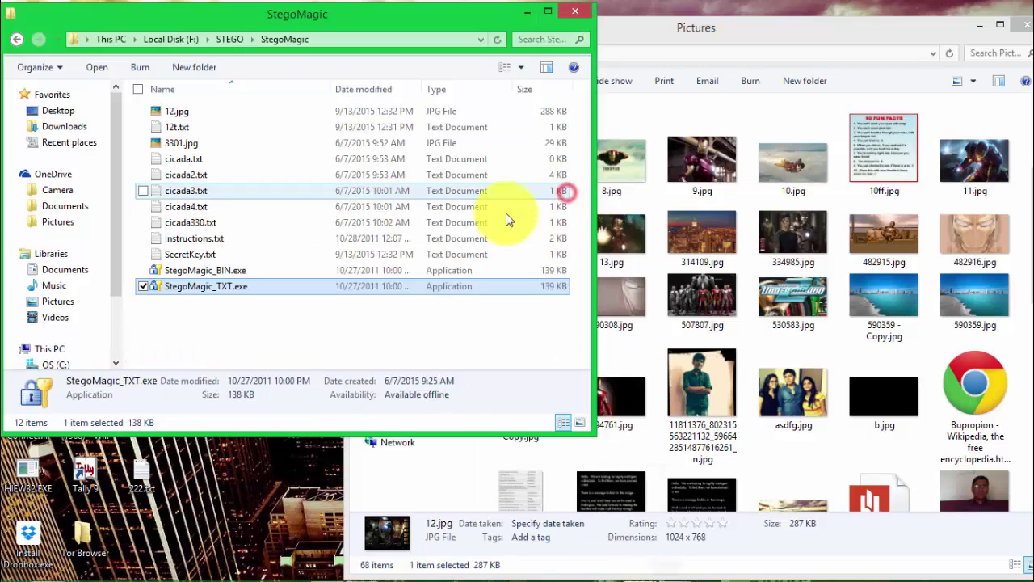
{"action": "left_click", "coordinate": [217, 339]}
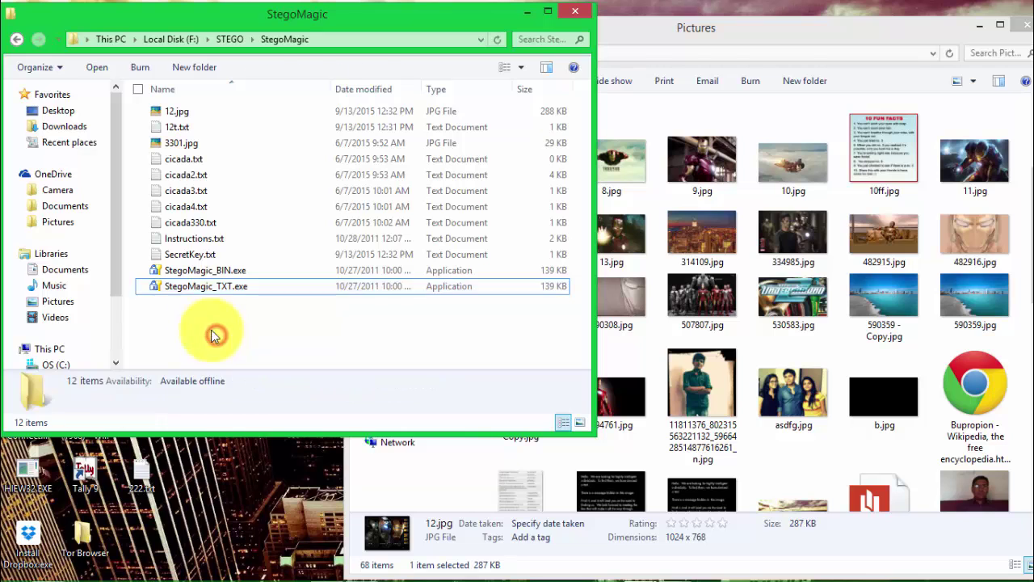
{"action": "double_click", "coordinate": [199, 258]}
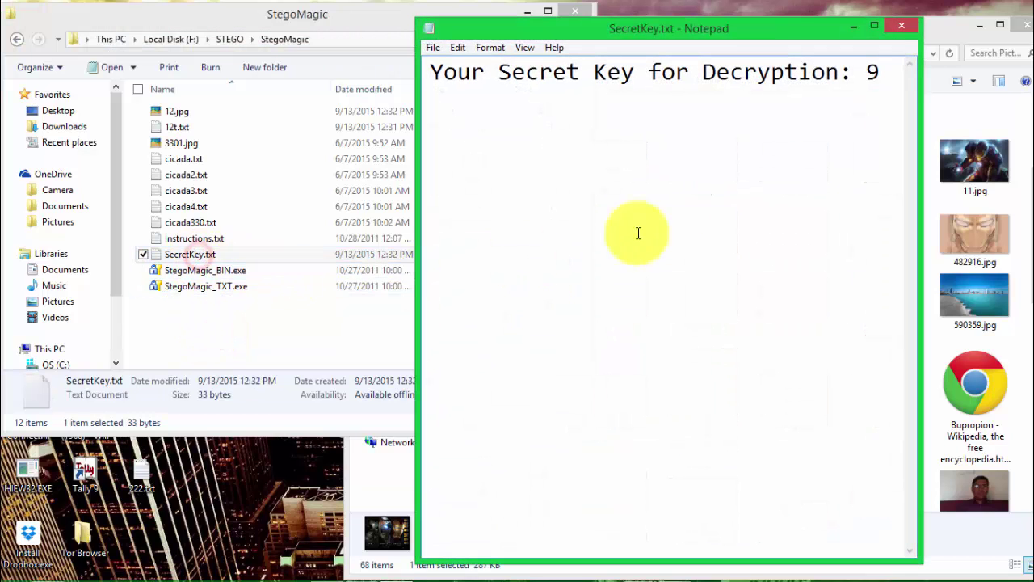
- Close SecretKey.txt and view the image 12.jpg from the StegoMagic folder, leaving the preview closed
{"action": "left_click", "coordinate": [903, 30]}
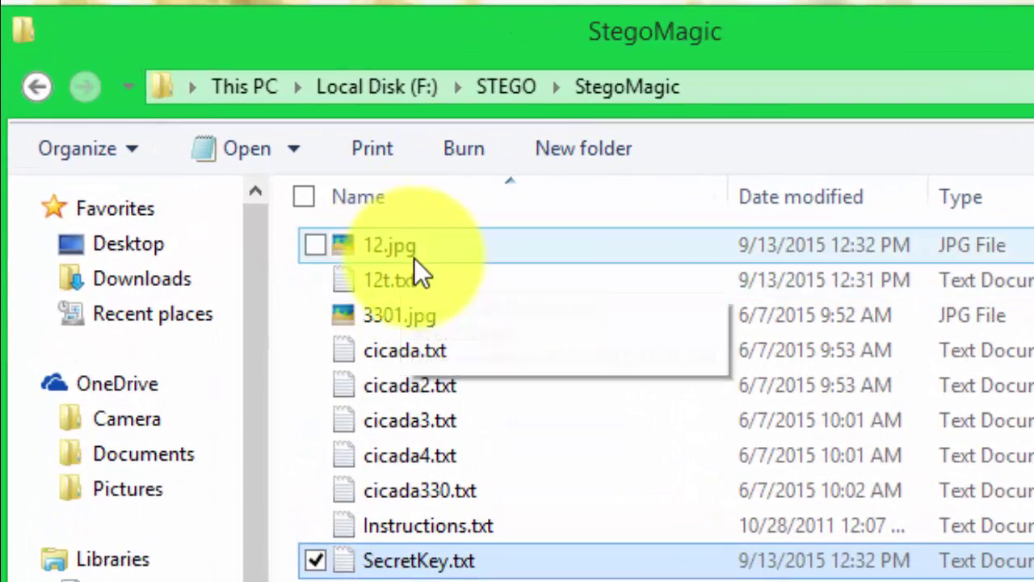
{"action": "left_click", "coordinate": [421, 242]}
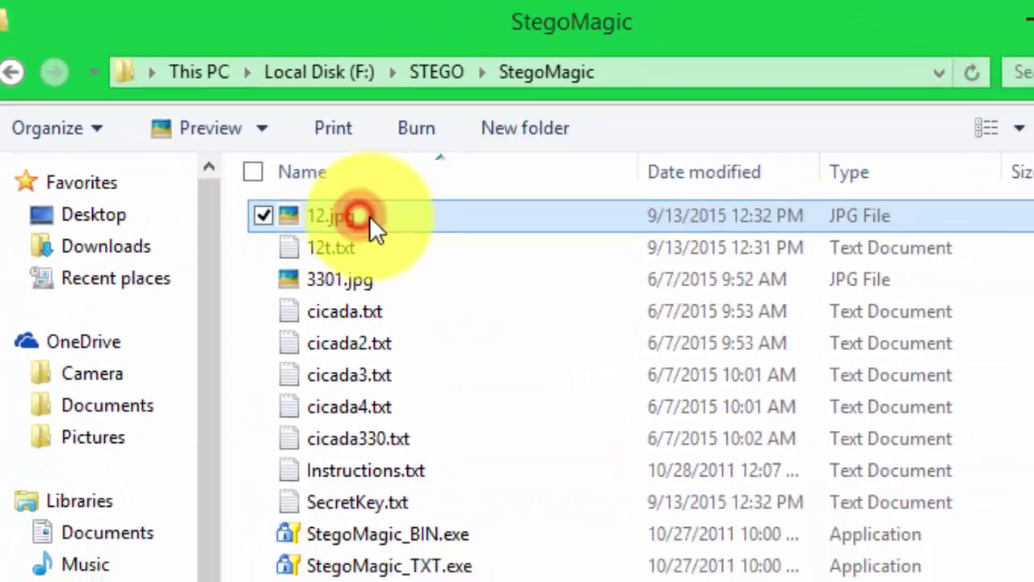
{"action": "double_click", "coordinate": [370, 216]}
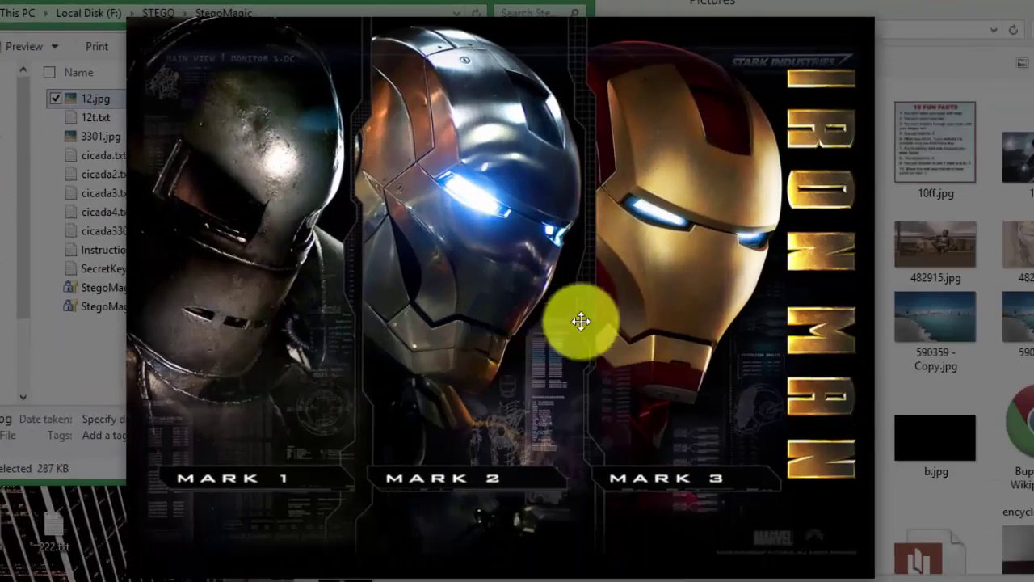
{"action": "key", "text": "Escape"}
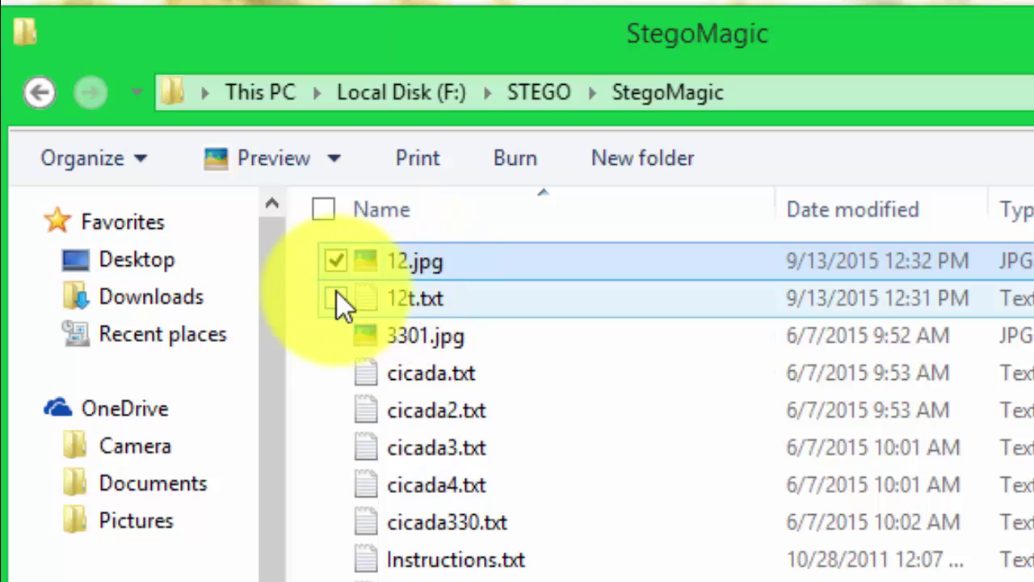
- Delete the original message file 12t.txt from the StegoMagic folder, keeping 12.jpg
{"action": "left_click", "coordinate": [338, 299]}
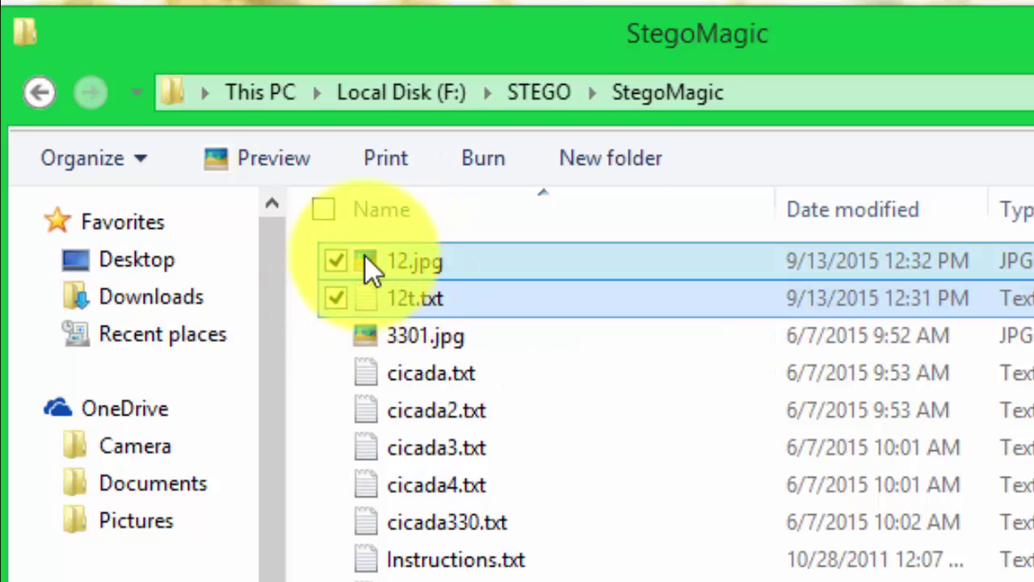
{"action": "left_click", "coordinate": [331, 257]}
{"action": "double_click", "coordinate": [382, 298]}
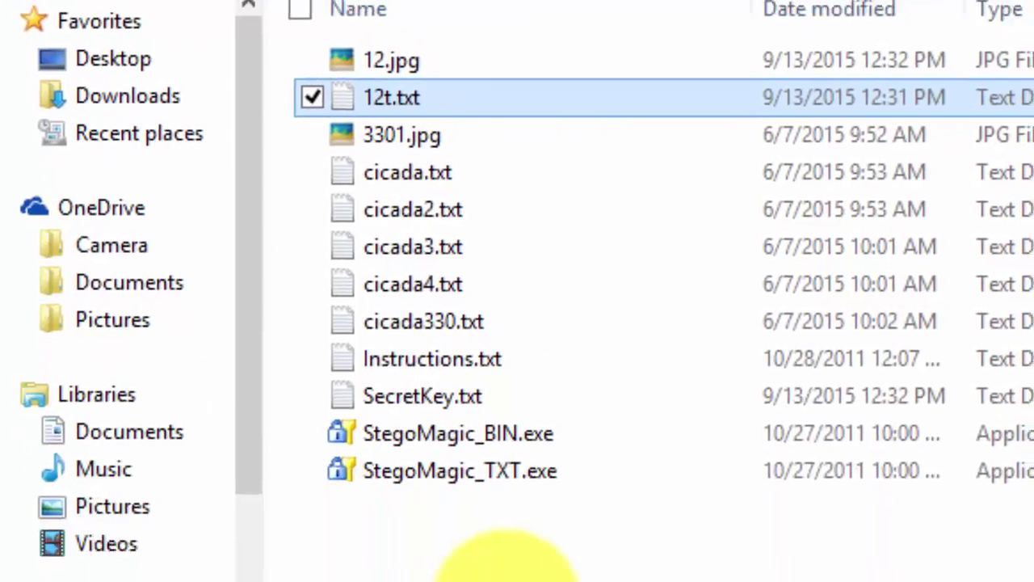
{"action": "right_click", "coordinate": [390, 298]}
{"action": "left_click", "coordinate": [490, 522]}
{"action": "left_click", "coordinate": [438, 491]}
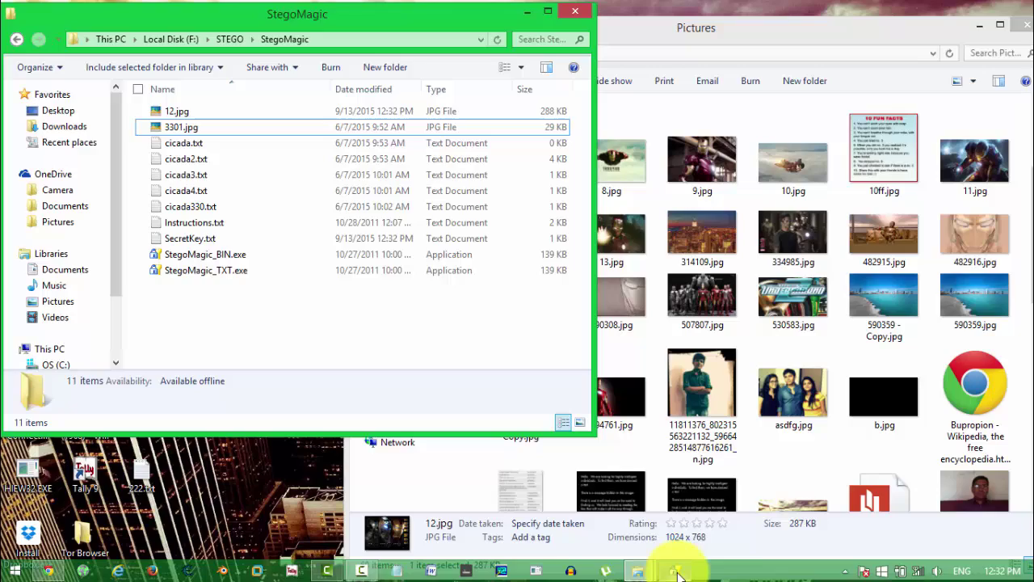
- Return to the StegoMagic tool and extract the secret message from 12.jpg with option 2, entering the secret decryption key
{"action": "left_click", "coordinate": [639, 497]}
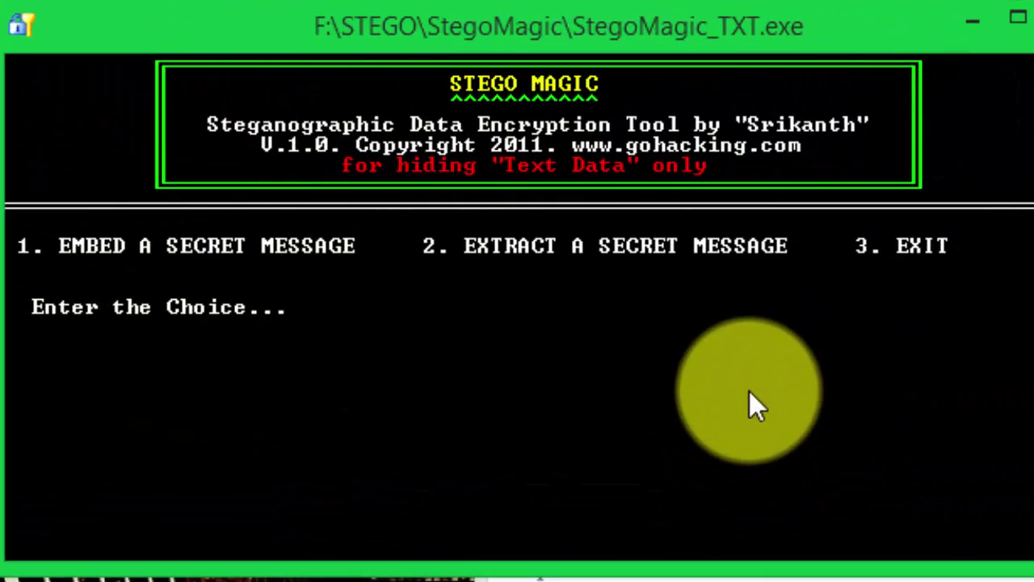
{"action": "key", "text": "2"}
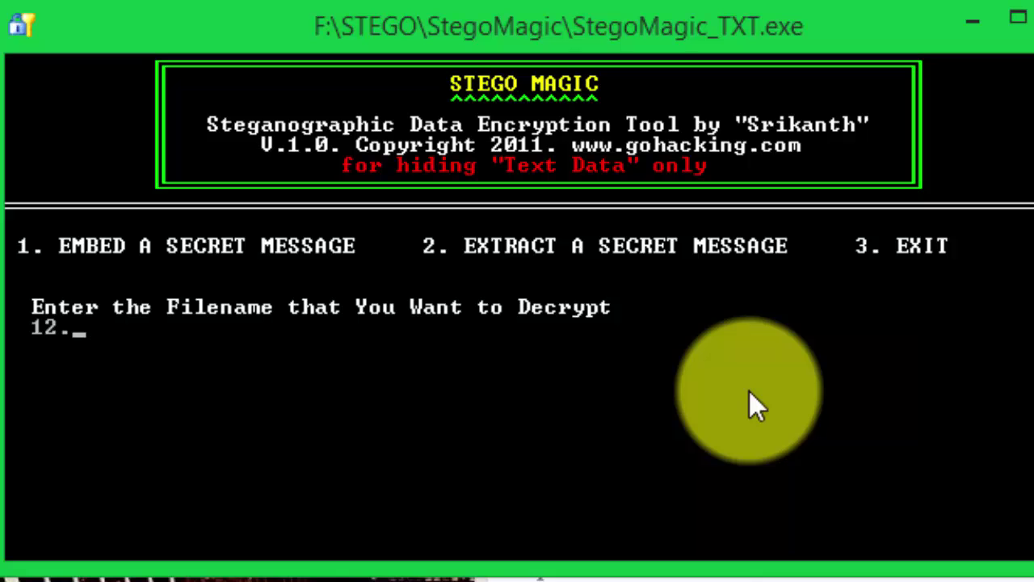
{"action": "key", "text": "Return"}
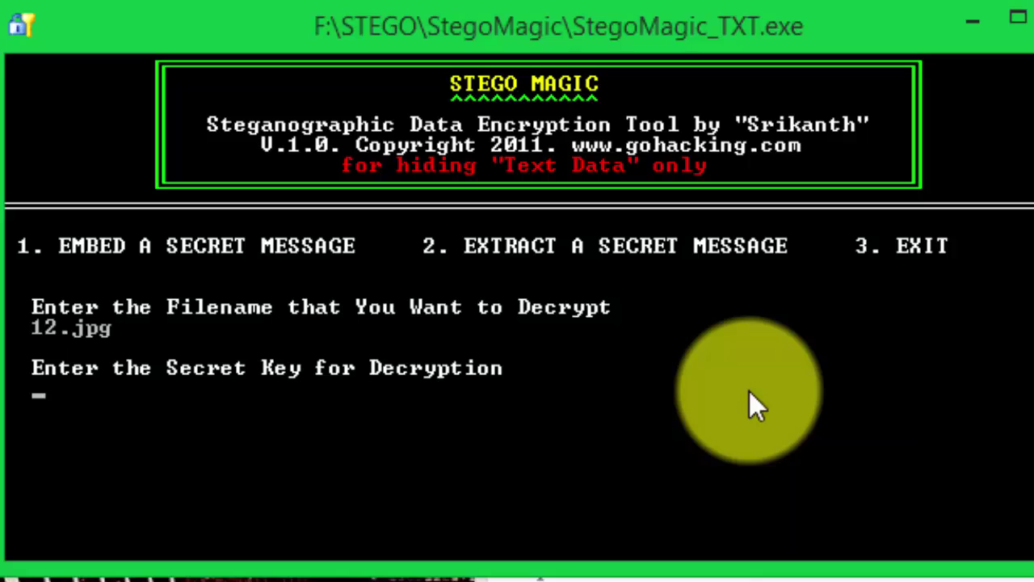
{"action": "type", "text": "9"}
{"action": "key", "text": "Return"}
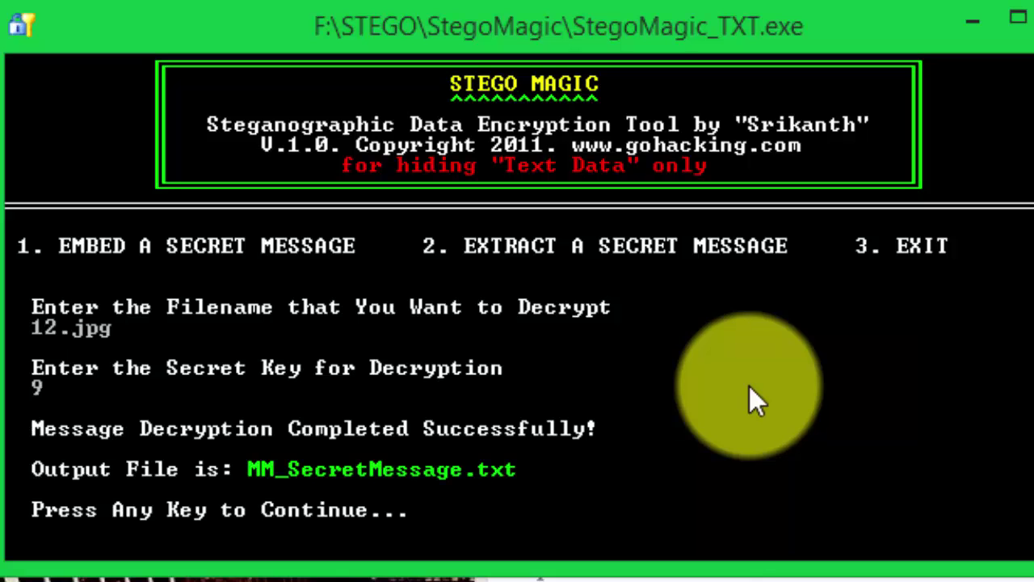
{"action": "key", "text": "Return"}
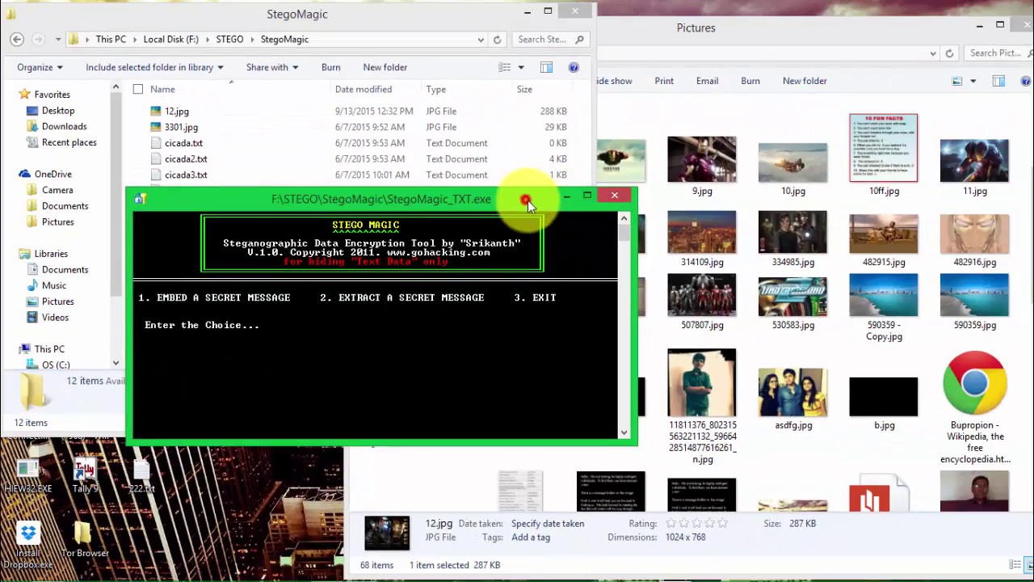
- Move the StegoMagic tool aside, open MM_SecretMessage.txt to read the extracted message, and close it
{"action": "left_click_drag", "start_coordinate": [528, 200], "coordinate": [794, 305]}
{"action": "double_click", "coordinate": [253, 239]}
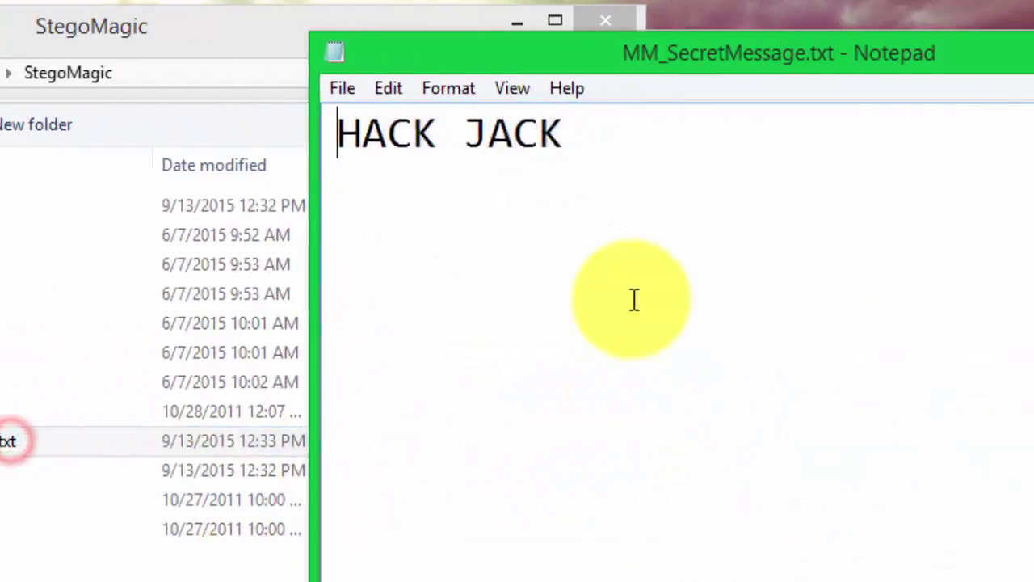
{"action": "left_click", "coordinate": [1006, 51]}
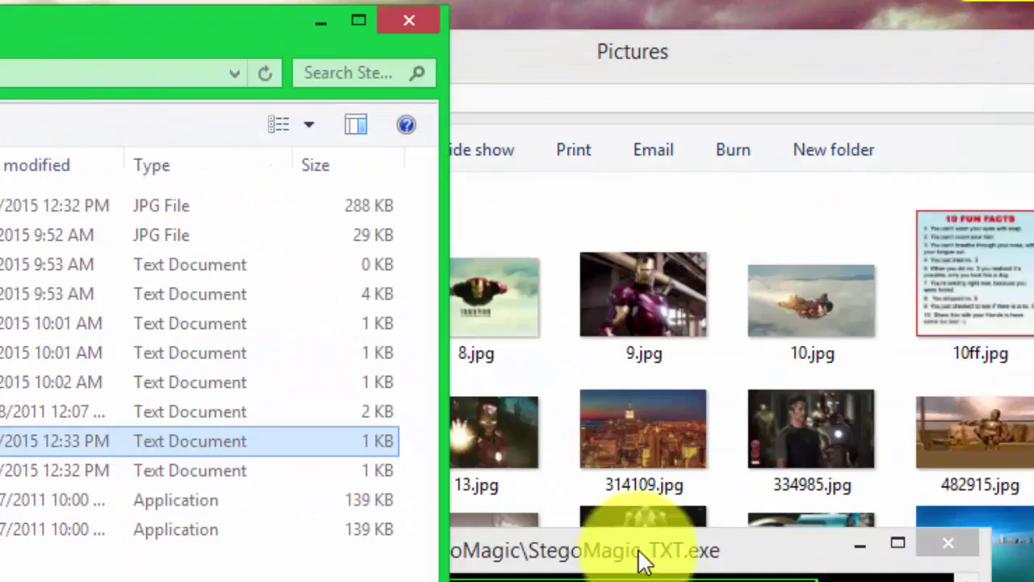
- Exit the StegoMagic tool with option 3 and clear the StegoMagic and Pictures folder windows from the desktop
{"action": "left_click_drag", "start_coordinate": [653, 554], "coordinate": [353, 399]}
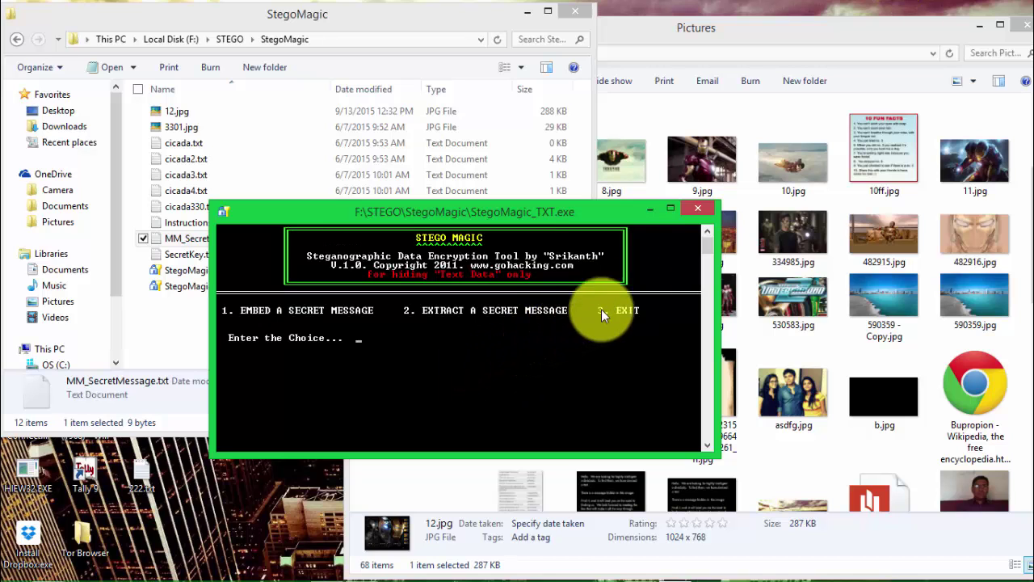
{"action": "key", "text": "3"}
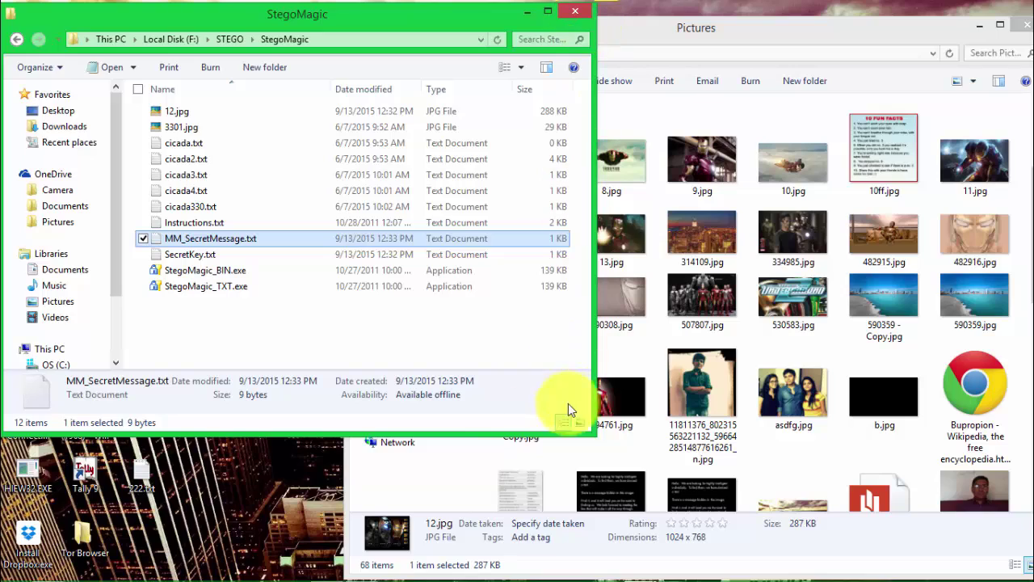
{"action": "left_click", "coordinate": [574, 13]}
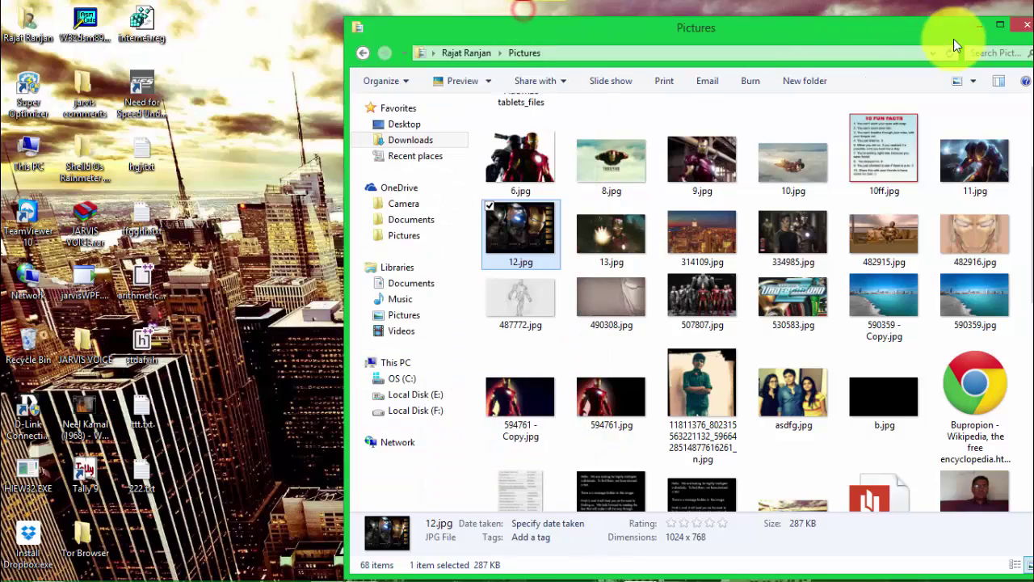
{"action": "left_click", "coordinate": [979, 23]}
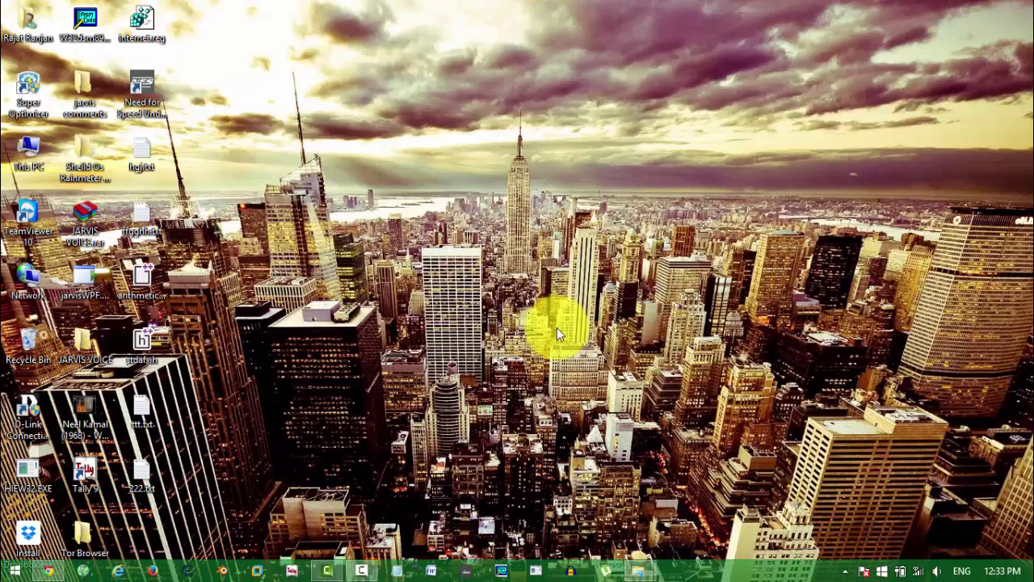